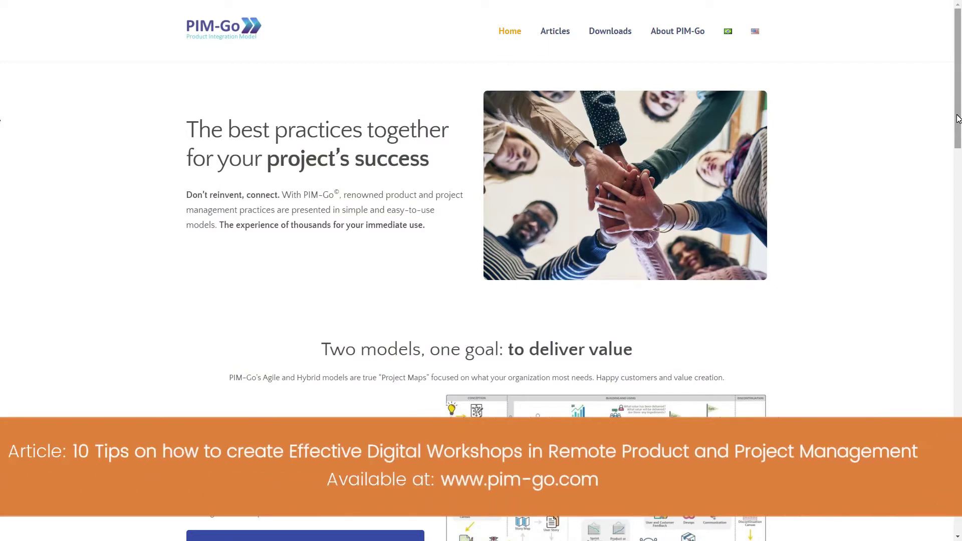
# - Scroll the PIM-Go home page down to the 'Two models, one goal' section
pyautogui.moveTo(957, 117); pyautogui.dragTo(958, 202)
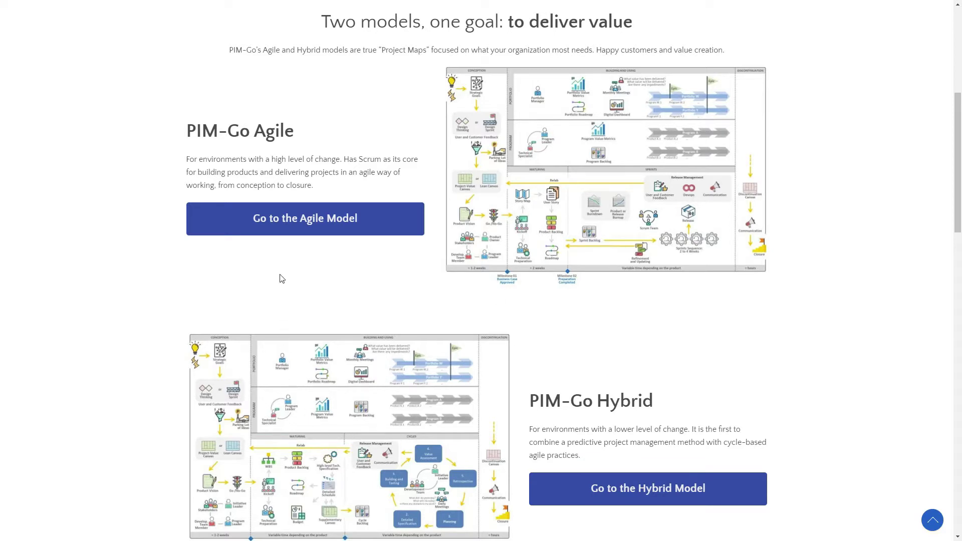
# - Go to the Agile Model's Big Picture page from the home page
pyautogui.click(286, 223)
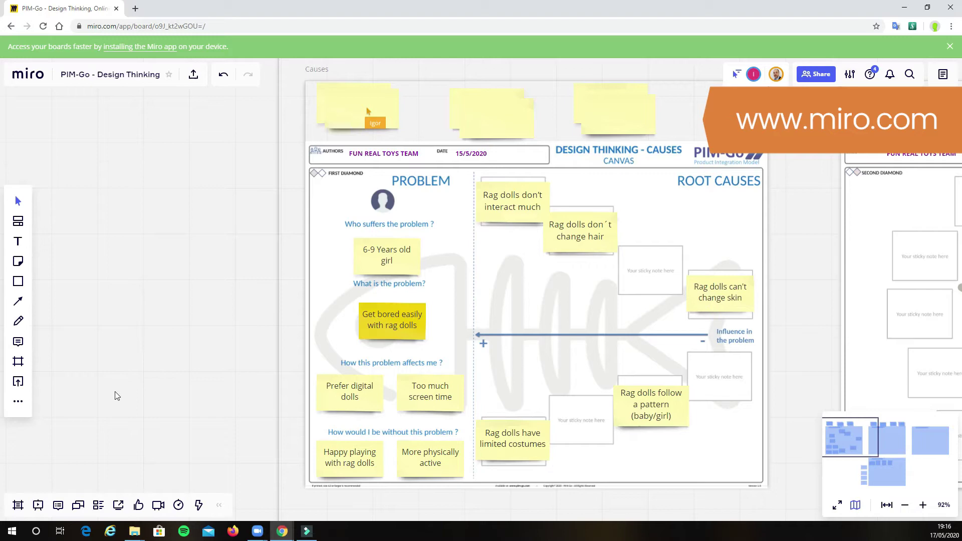
# - Use the frames list to view the whole workshop board, inspect the Idea Filter, then return to the overview
pyautogui.click(18, 503)
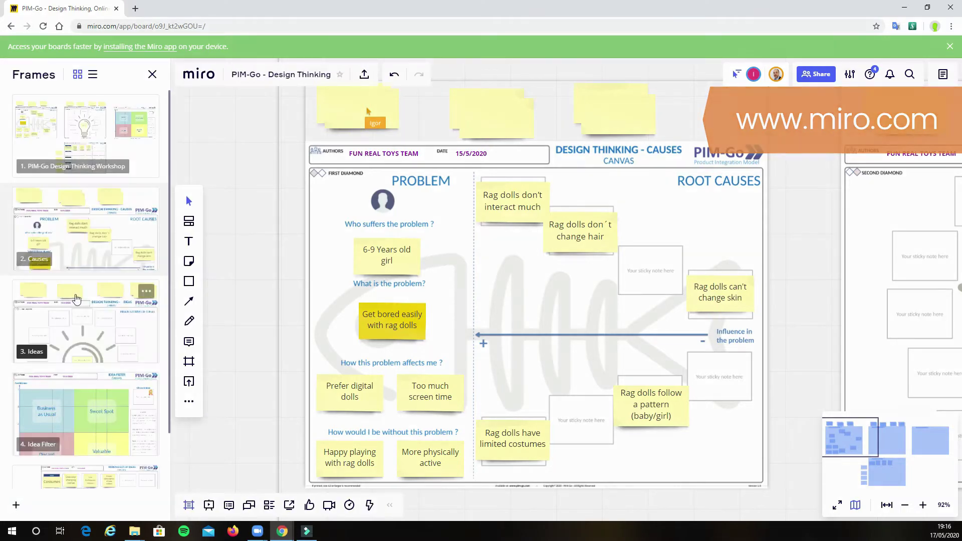
pyautogui.click(109, 151)
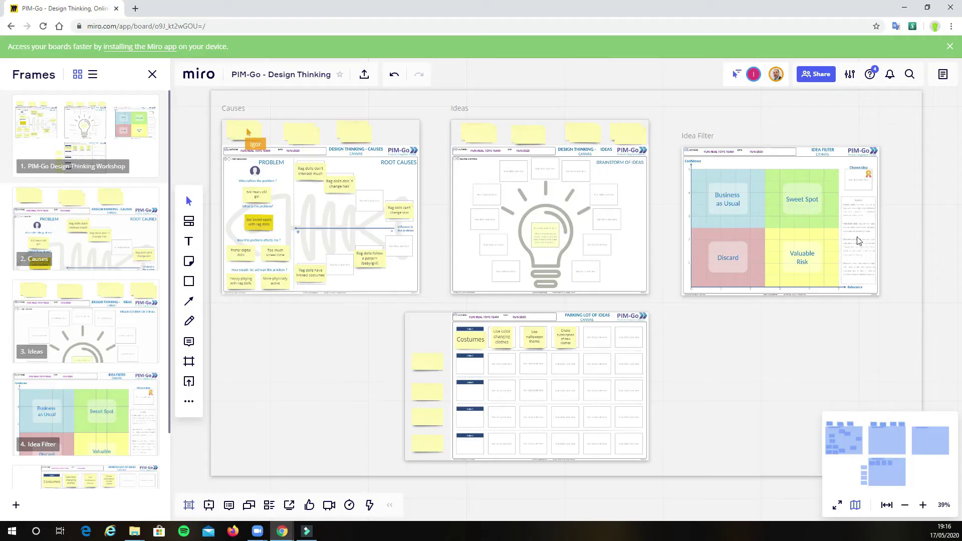
pyautogui.doubleClick(812, 247)
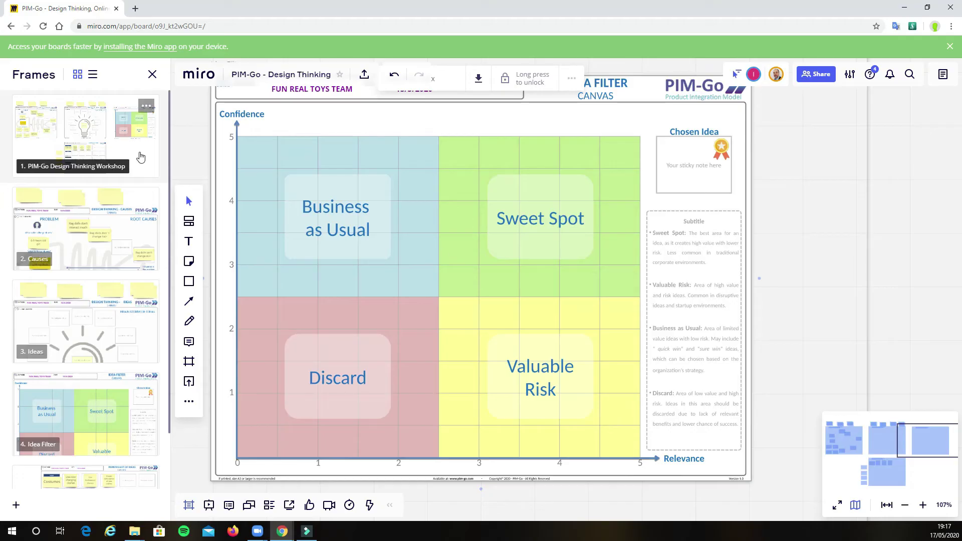
pyautogui.click(140, 157)
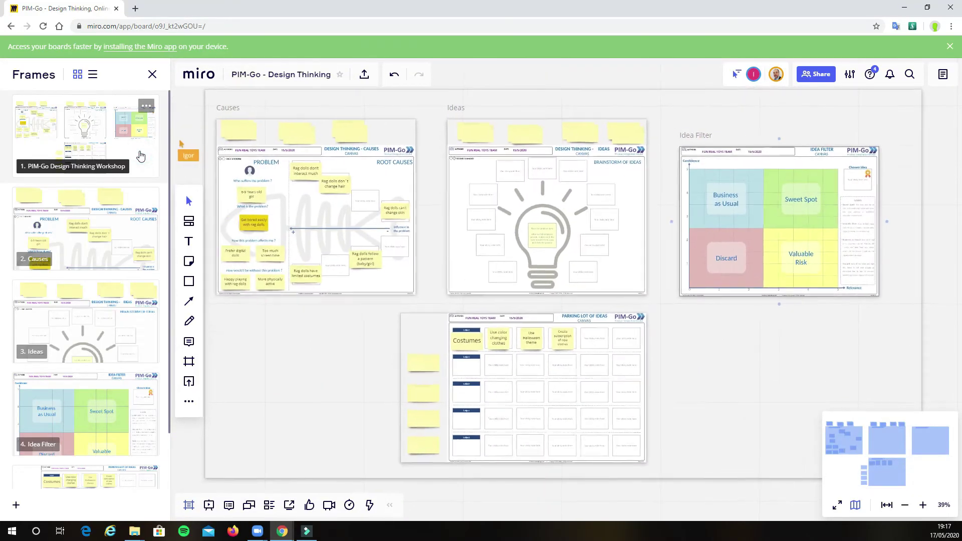
# - Zoom into the Causes frame to about 107%, showing the problem and its root causes
pyautogui.doubleClick(306, 219)
pyautogui.scroll(2, 311, 219)
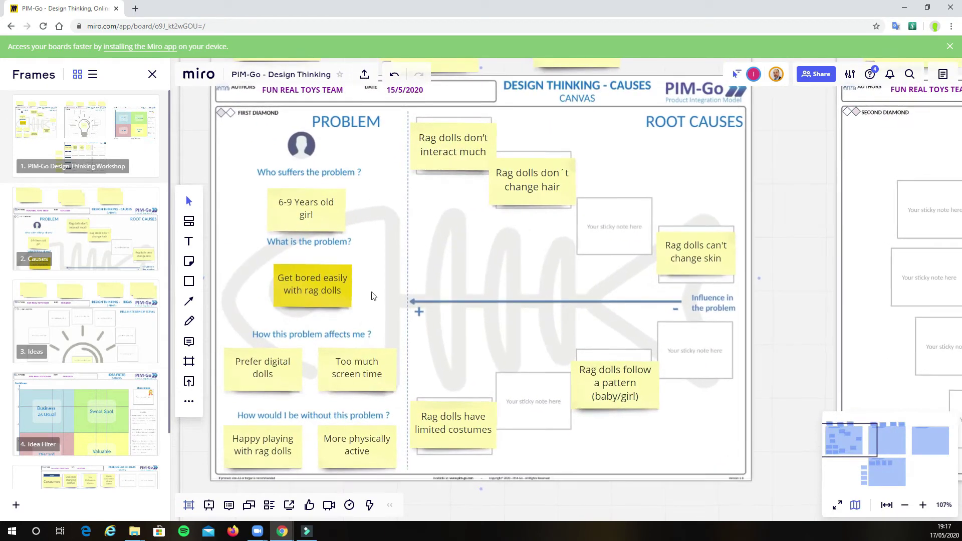
pyautogui.click(474, 321)
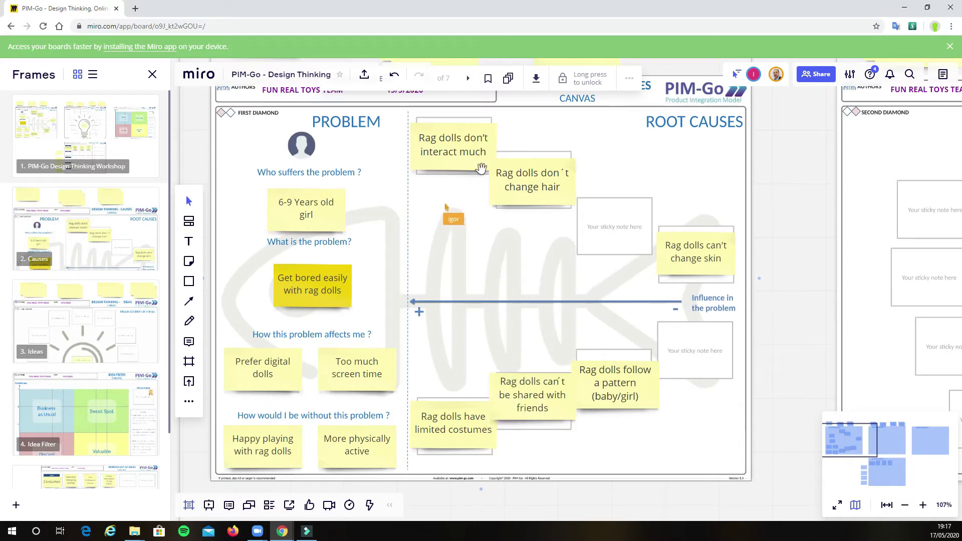
# - Add a root-cause sticky reading 'Rag dolls can´t smile' in the empty fishbone slot
pyautogui.moveTo(589, 136); pyautogui.dragTo(590, 193)
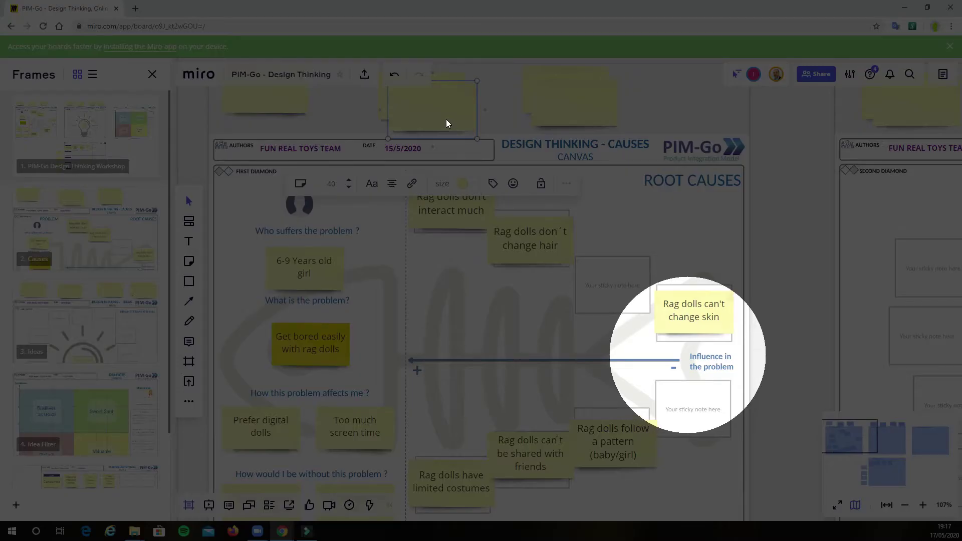
pyautogui.click(447, 124)
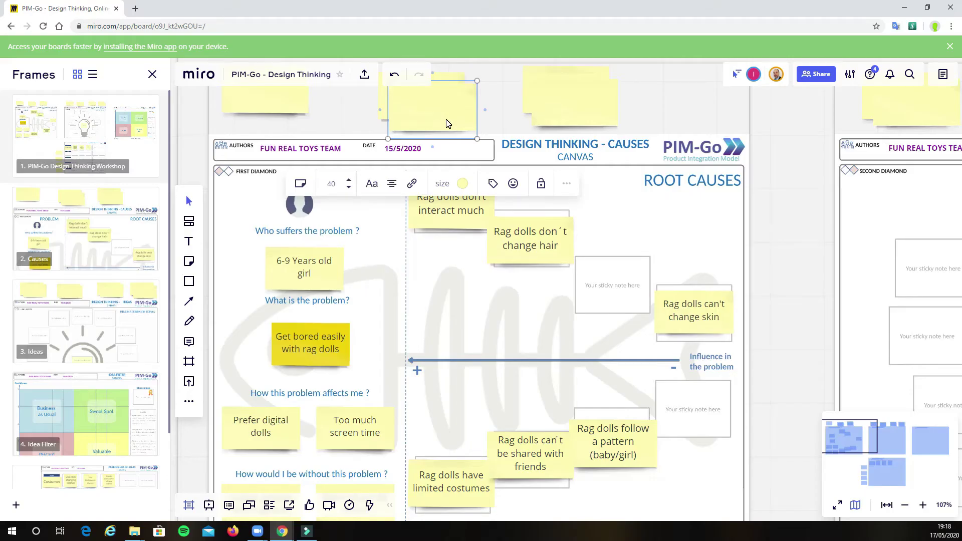
pyautogui.moveTo(475, 133); pyautogui.dragTo(626, 305)
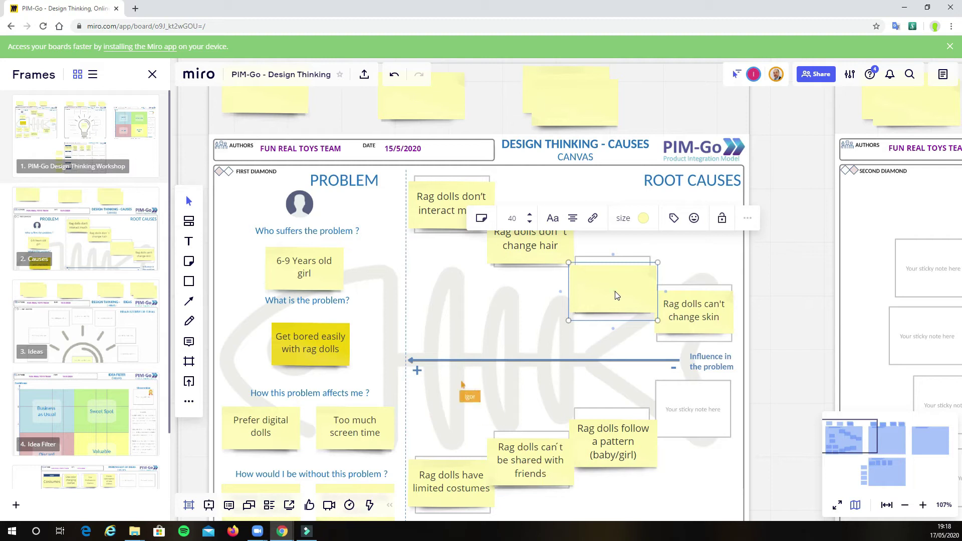
pyautogui.click(616, 292)
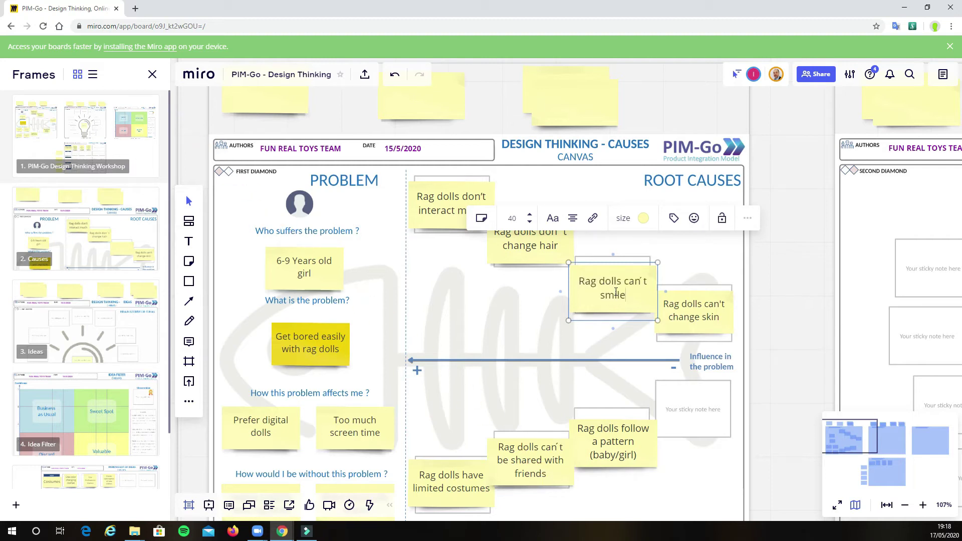
pyautogui.click(554, 290)
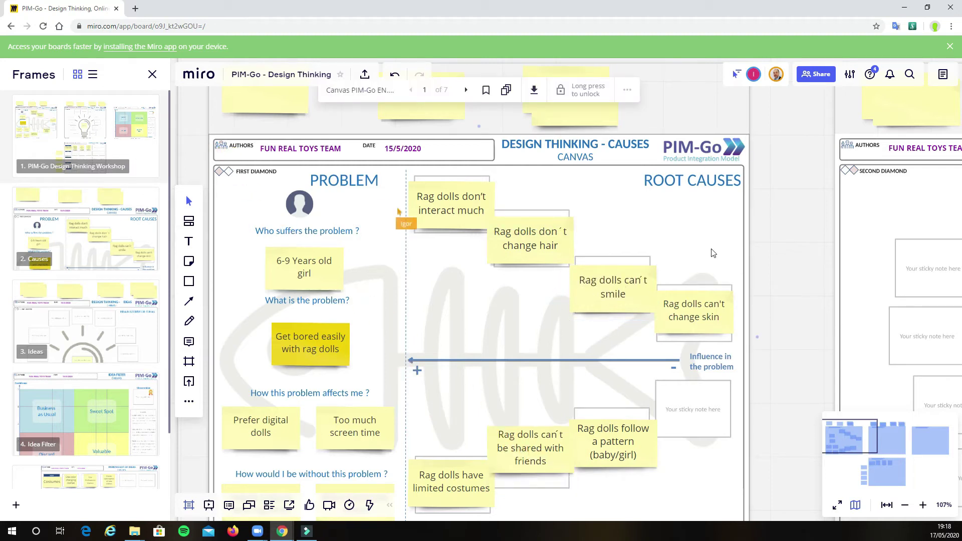
pyautogui.moveTo(862, 232); pyautogui.dragTo(586, 224)
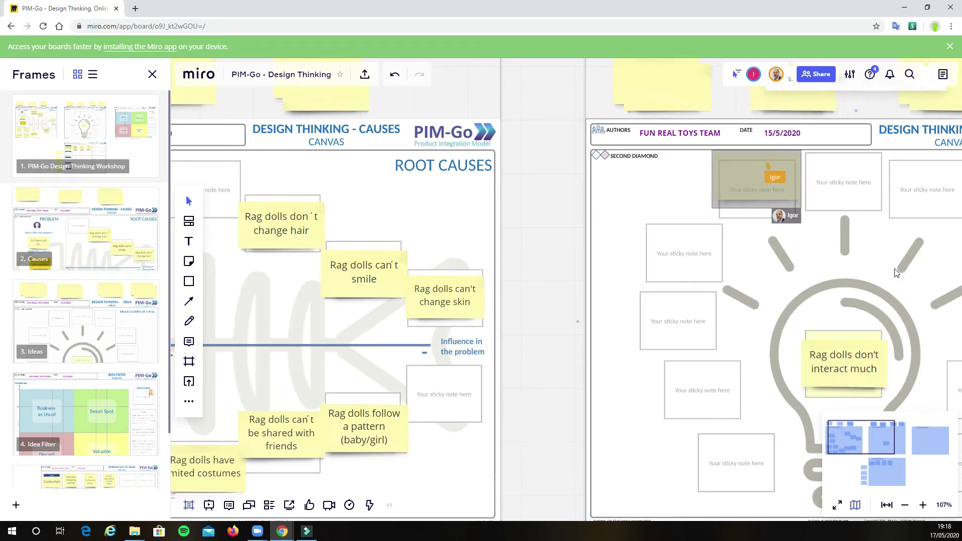
# - Add the idea 'Create an app that speaks for her' on an Ideas placeholder
pyautogui.hscroll(5, 895, 270)
pyautogui.hscroll(10, 895, 270)
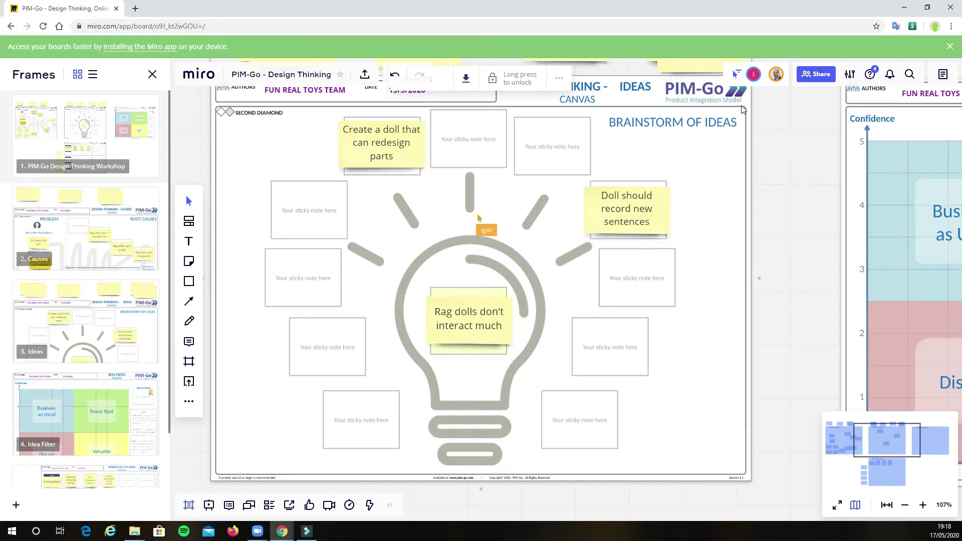
pyautogui.scroll(3, 711, 120)
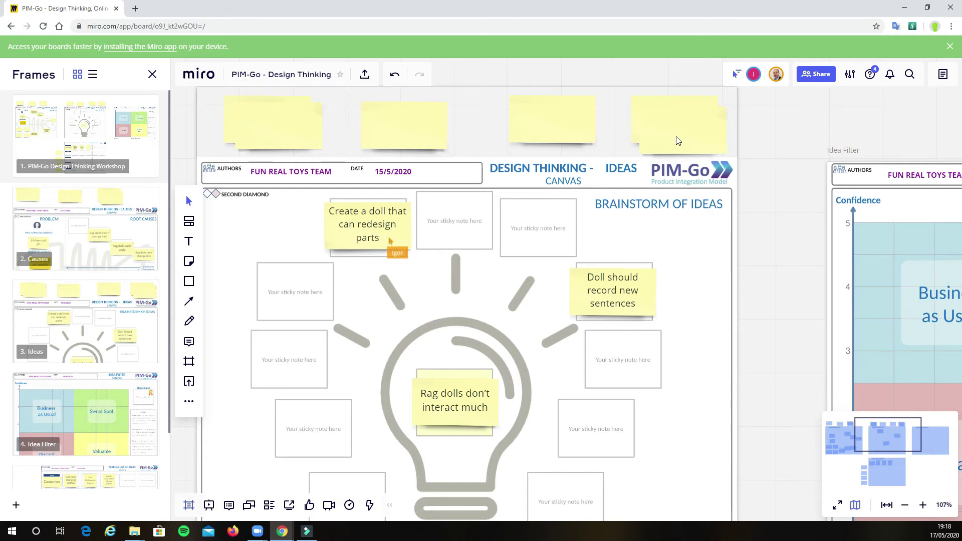
pyautogui.moveTo(677, 141); pyautogui.dragTo(527, 236)
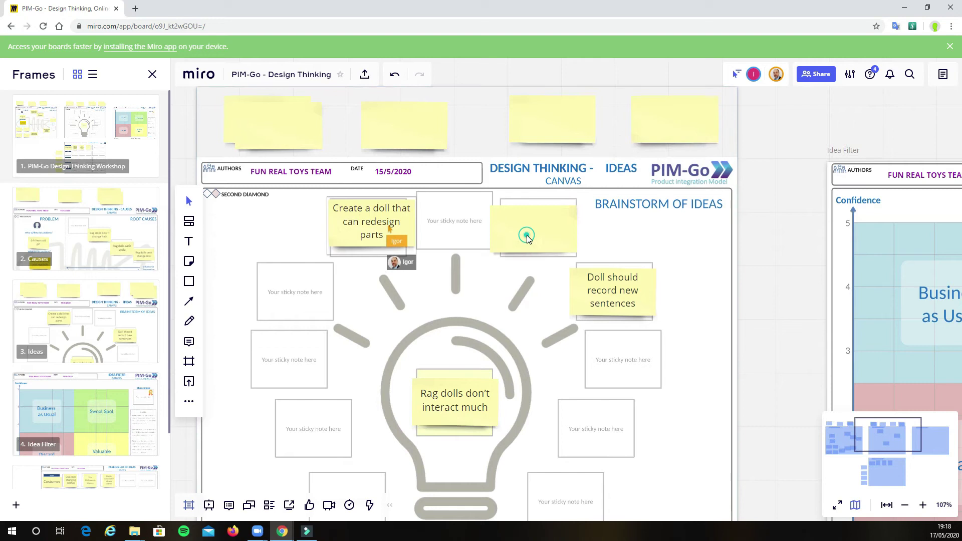
pyautogui.doubleClick(527, 235)
pyautogui.write('Create an app that speaks for her')
# - Add a second idea, 'Get more space for new sentences', on the next placeholder
pyautogui.moveTo(389, 125); pyautogui.dragTo(438, 217)
pyautogui.doubleClick(436, 214)
pyautogui.write('Get more space for new sentences')
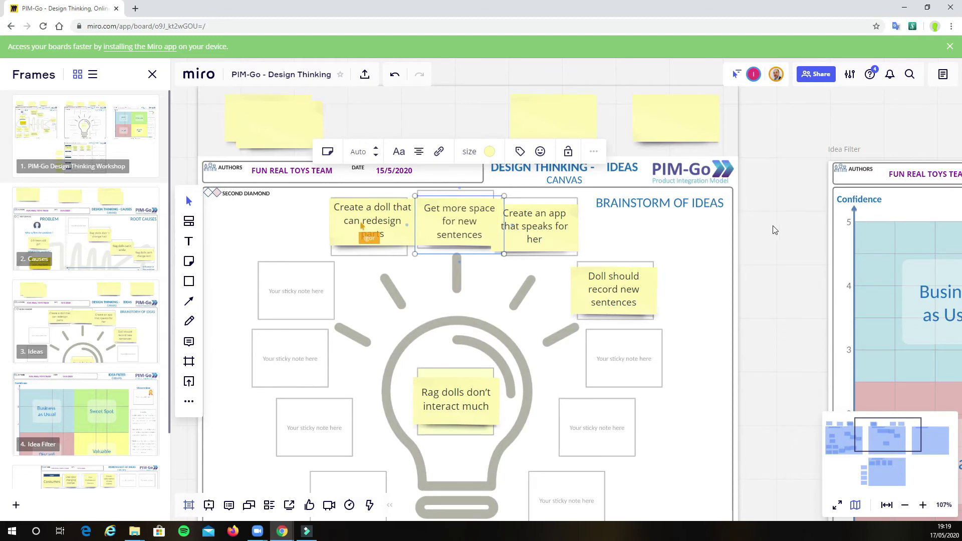
pyautogui.moveTo(774, 230); pyautogui.dragTo(406, 113)
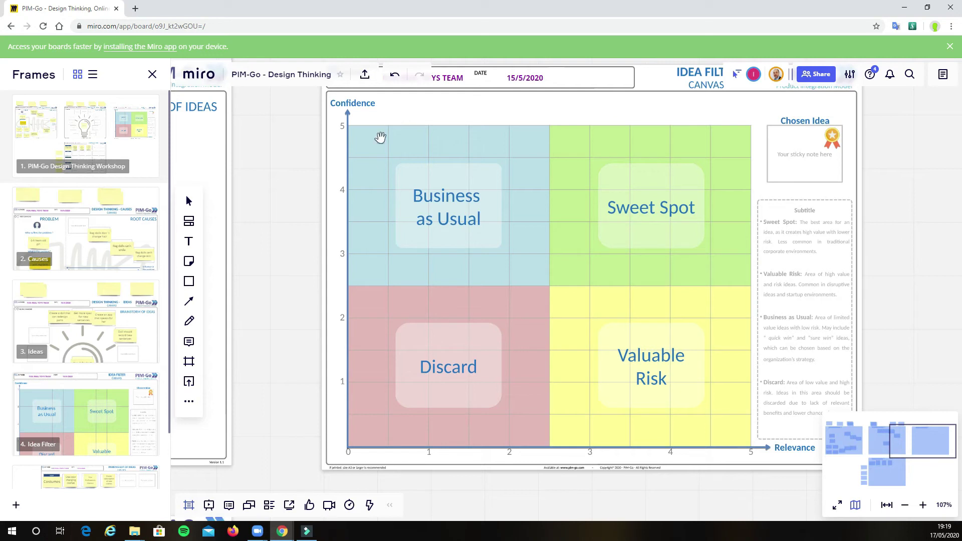
# - Move the 'Create an app that speaks for her' idea into the Idea Filter's Sweet Spot
pyautogui.press('v')
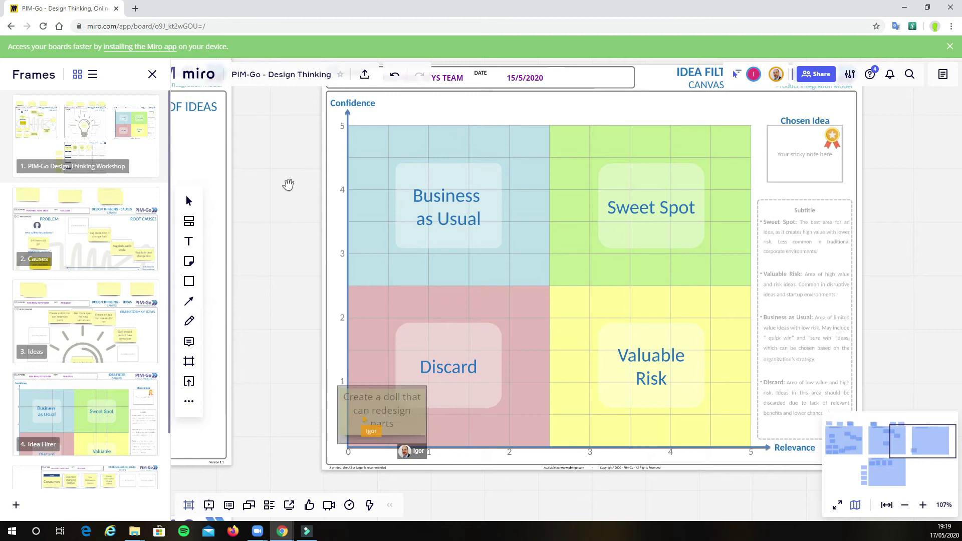
pyautogui.moveTo(288, 185); pyautogui.dragTo(477, 170)
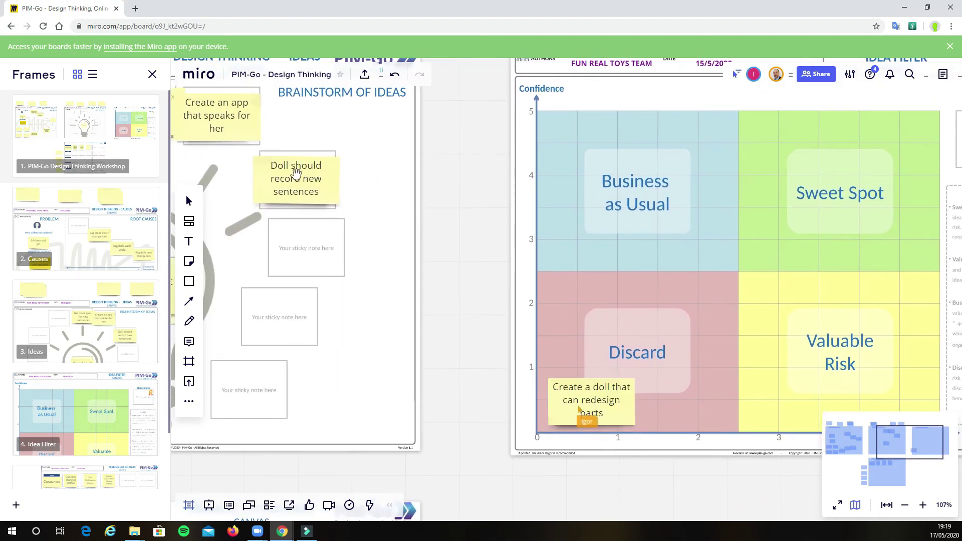
pyautogui.click(224, 123)
pyautogui.moveTo(235, 123); pyautogui.dragTo(917, 237)
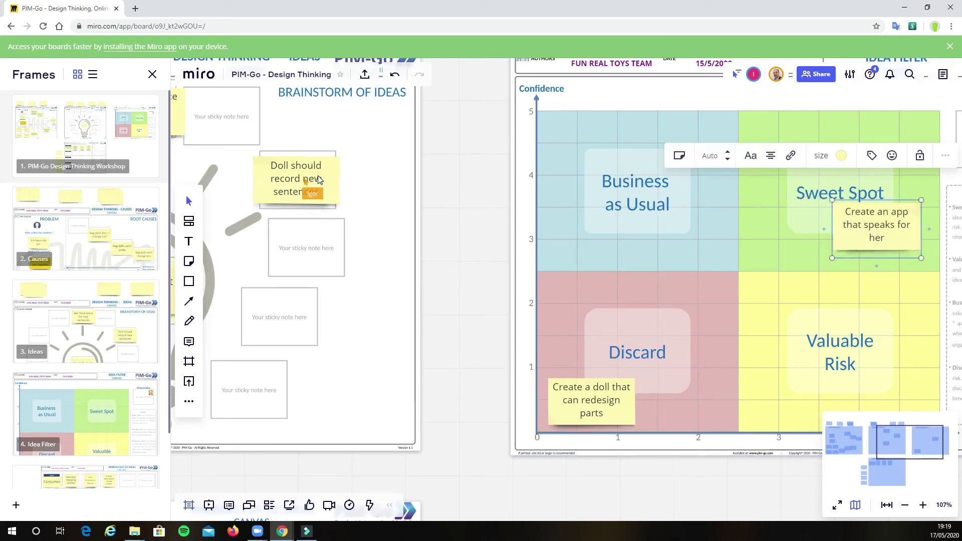
# - Place the 'Get more space for new sentences' idea in the Business as Usual quadrant
pyautogui.click(183, 120)
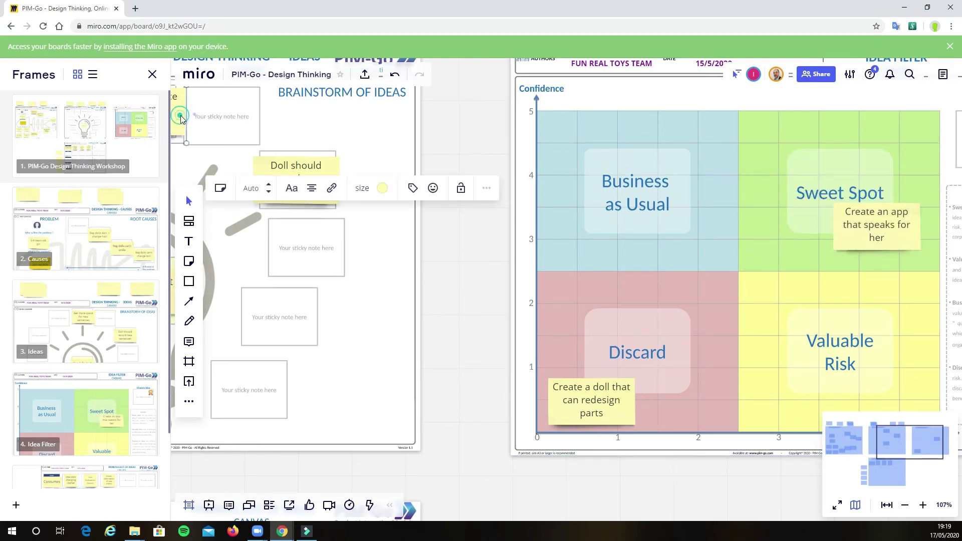
pyautogui.moveTo(237, 127); pyautogui.dragTo(707, 237)
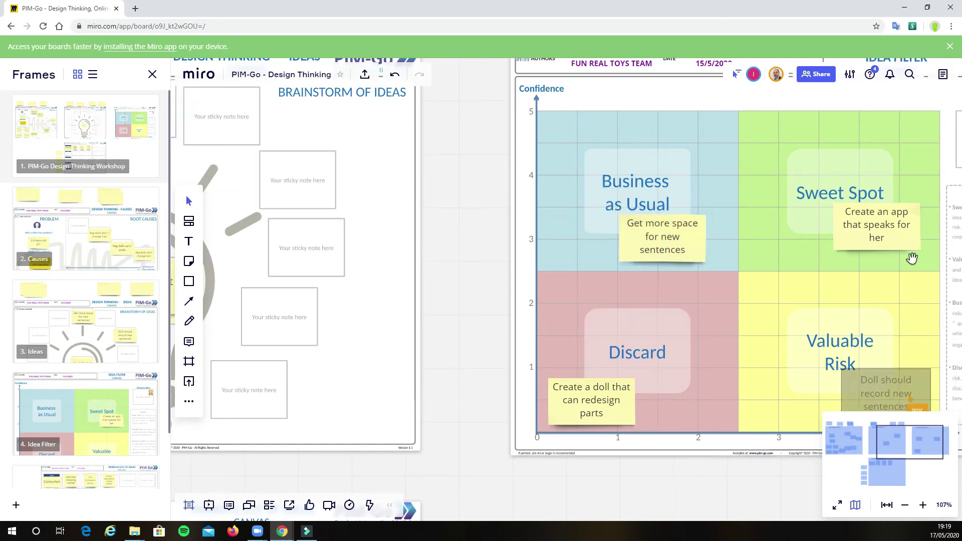
pyautogui.moveTo(904, 256); pyautogui.dragTo(687, 177)
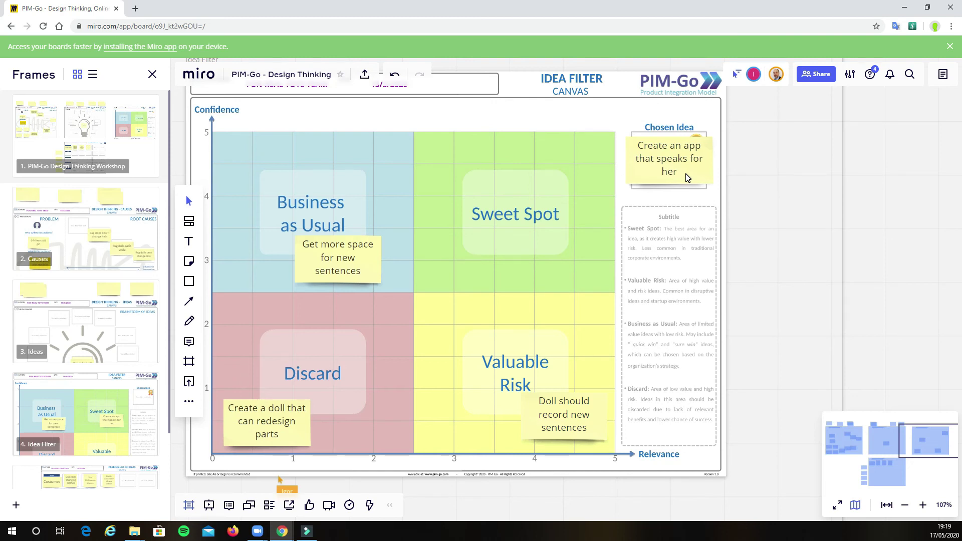
pyautogui.click(142, 150)
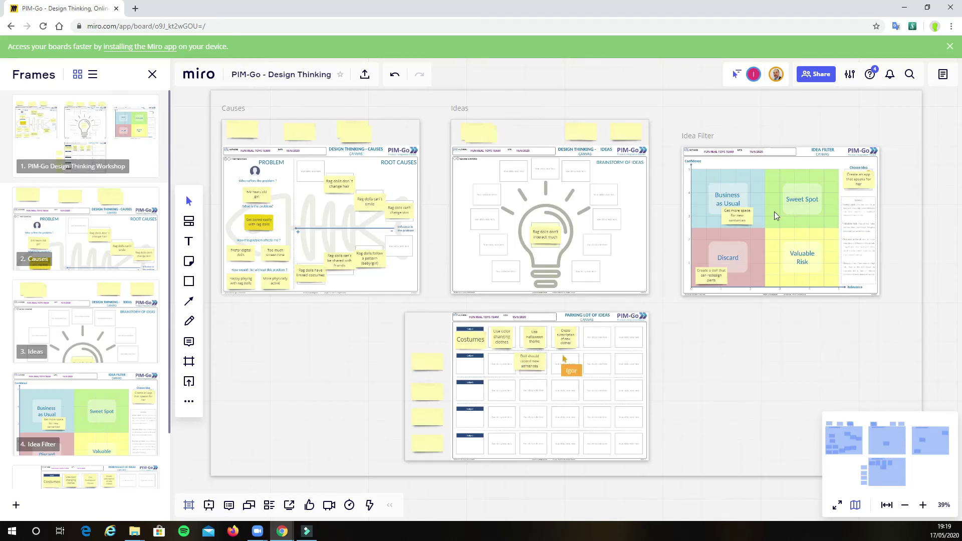
# - Move 'Get more space for new sentences' out of Business as Usual into the Parking Lot grid
pyautogui.click(743, 219)
pyautogui.moveTo(744, 218); pyautogui.dragTo(507, 367)
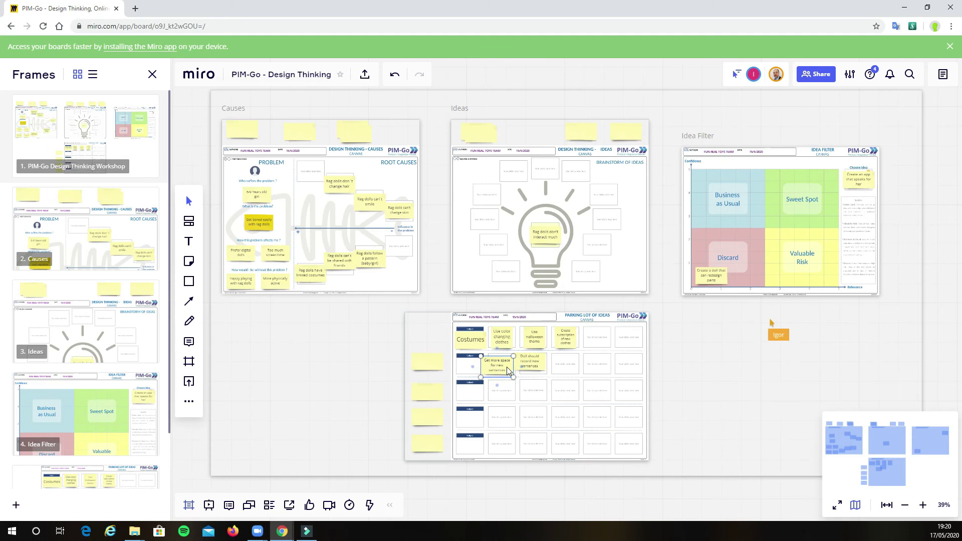
pyautogui.click(683, 384)
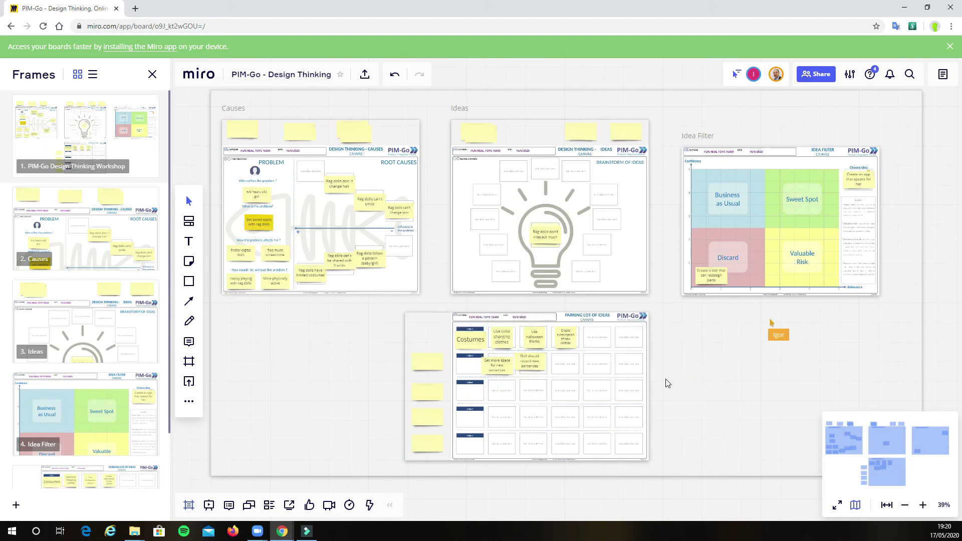